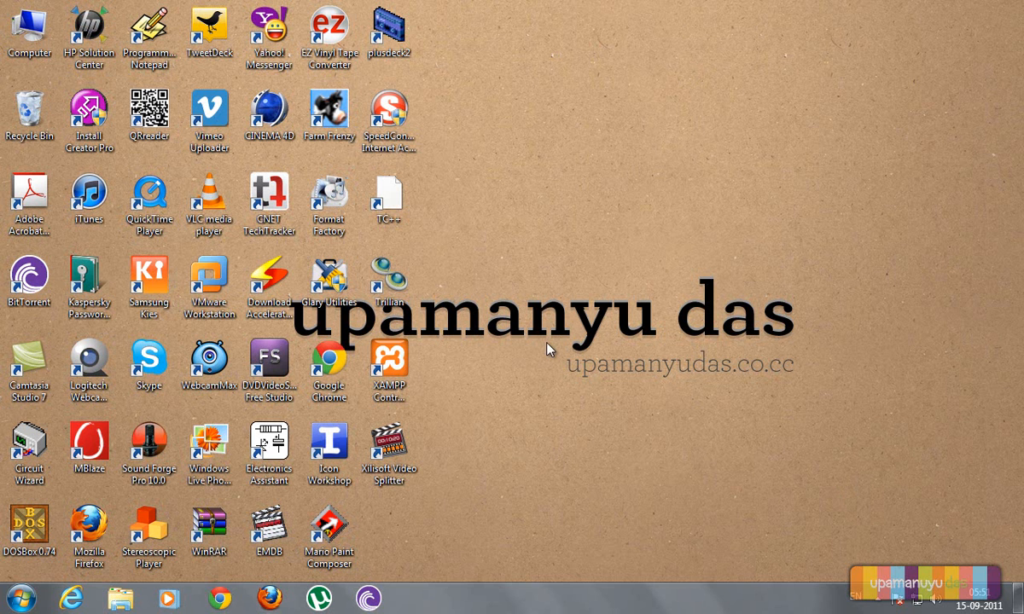
Launch Turbo C++ from the TC++ shortcut and ignore the 16-bit MS-DOS warning.
{"action": "double_click", "coordinate": [394, 198]}
{"action": "left_click", "coordinate": [662, 356]}
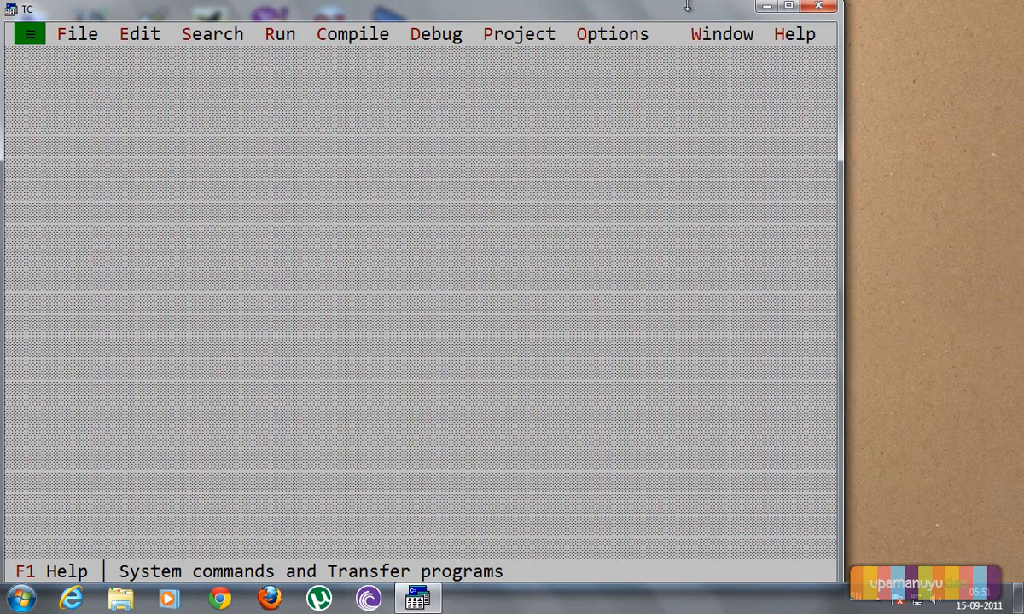
{"action": "mouse_move", "coordinate": [622, 7]}
{"action": "left_mouse_down"}
{"action": "mouse_move", "coordinate": [655, 29]}
{"action": "mouse_move", "coordinate": [666, 16]}
{"action": "left_mouse_up"}
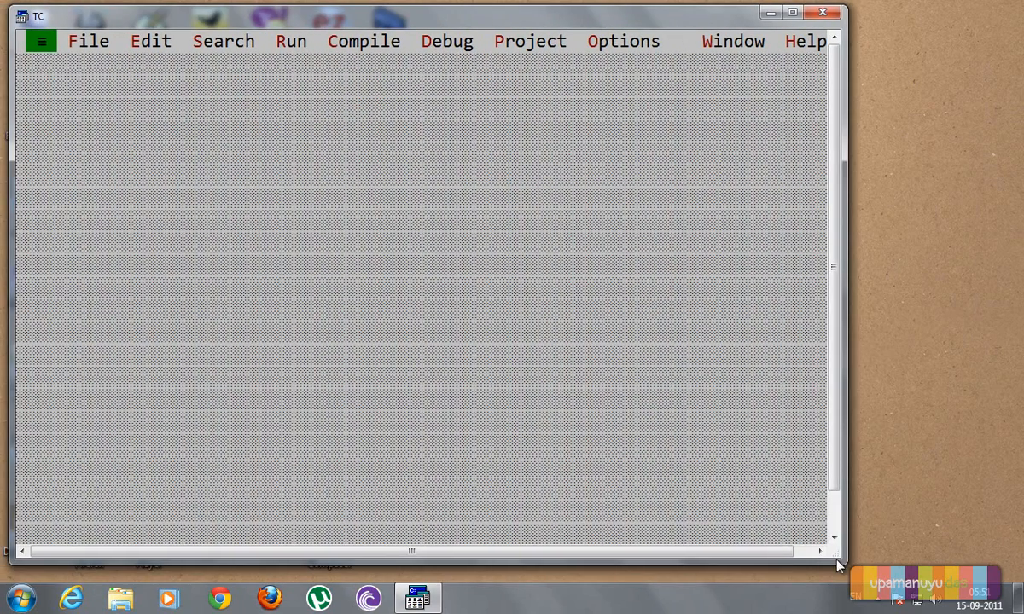
{"action": "left_click_drag", "start_coordinate": [847, 557], "coordinate": [865, 568]}
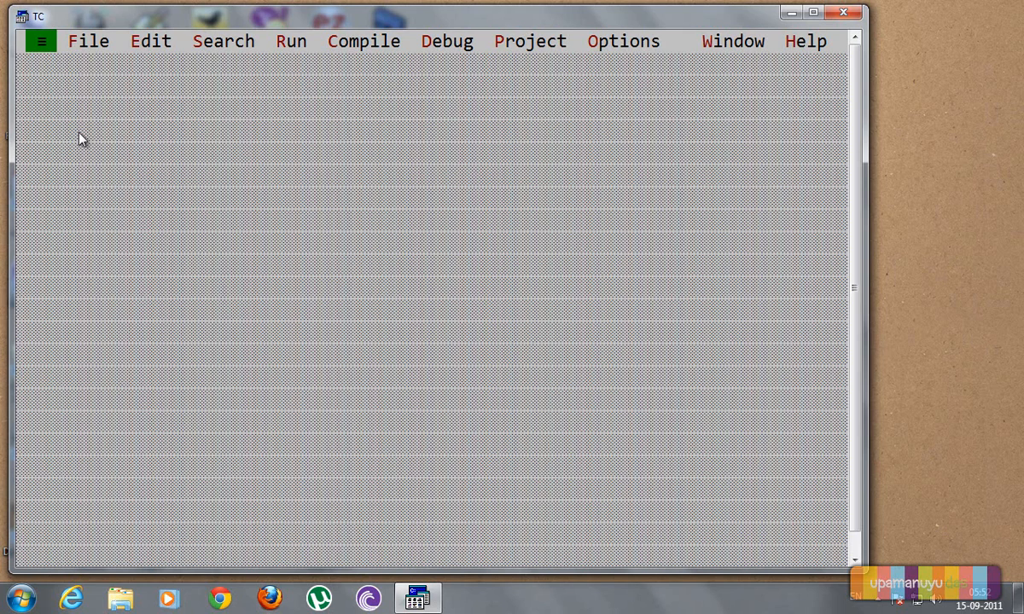
Start a new file with #include<conio.h> and #include<graphics.h>, fixing a mistyped graphi.
{"action": "left_click", "coordinate": [88, 44]}
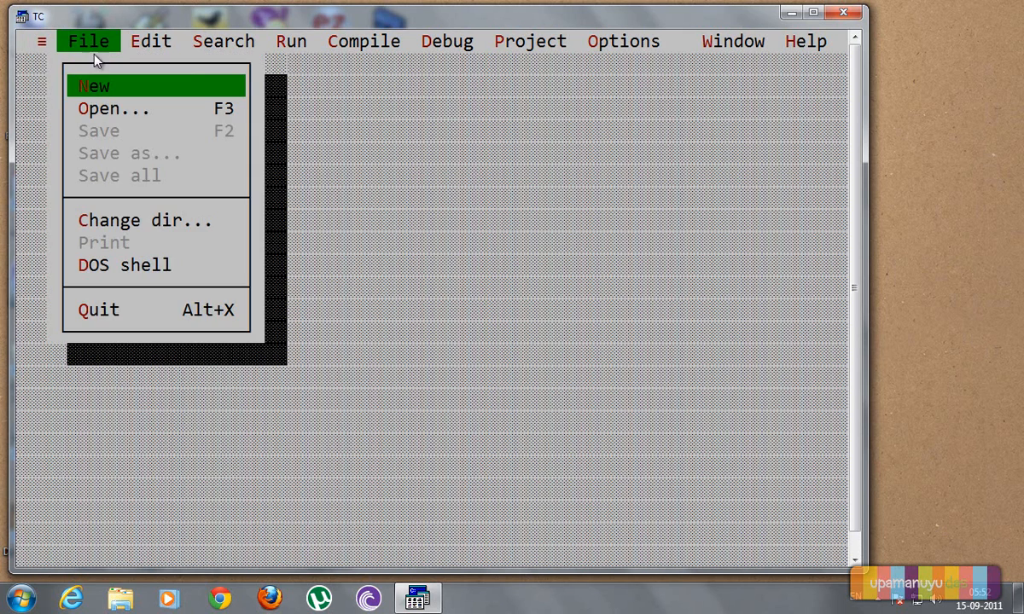
{"action": "left_click", "coordinate": [94, 76]}
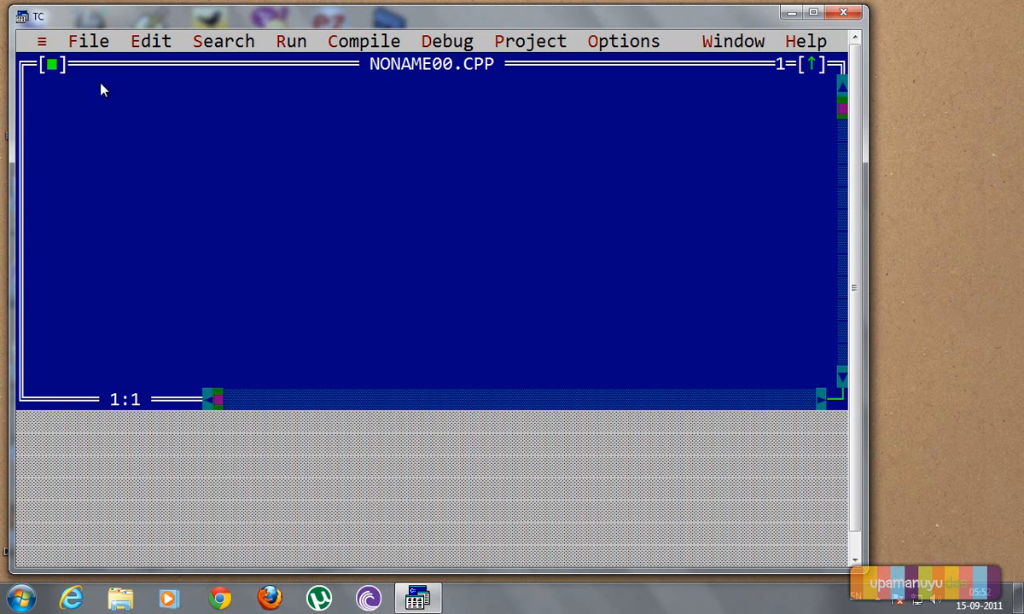
{"action": "type", "text": "#inc"}
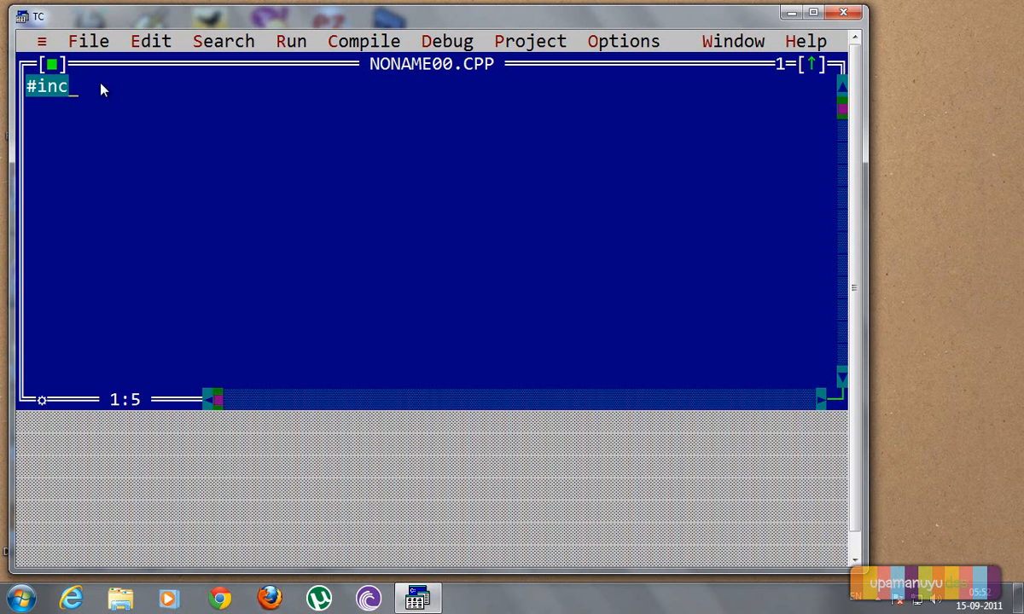
{"action": "type", "text": "lude<"}
{"action": "type", "text": "con"}
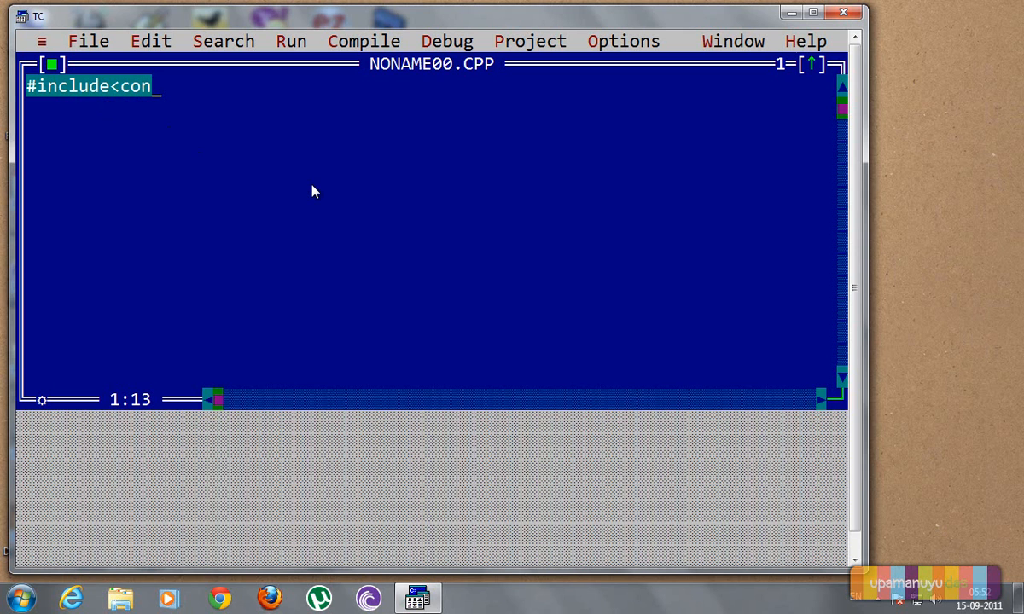
{"action": "type", "text": "io.h>"}
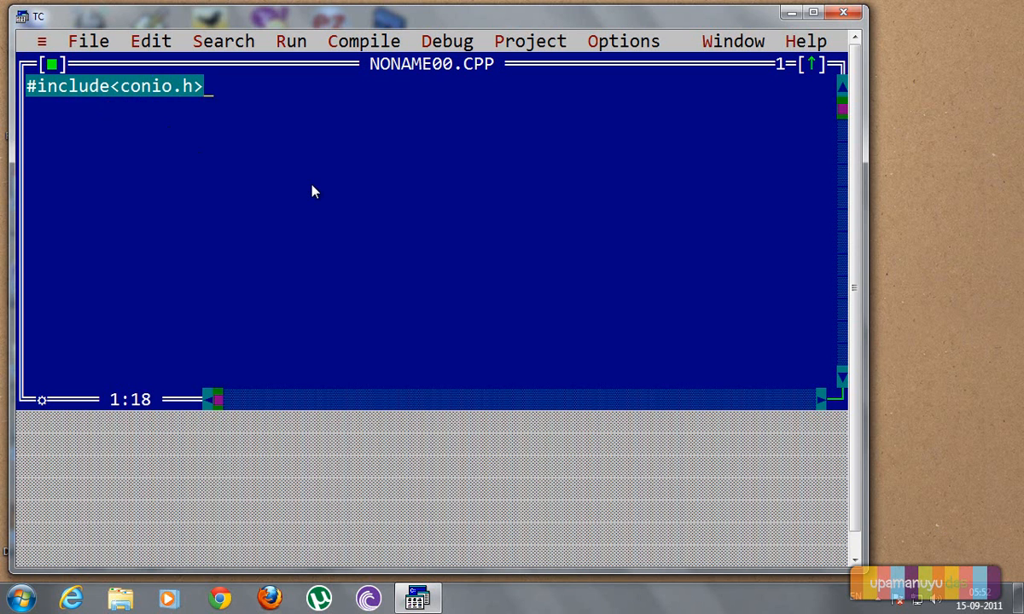
{"action": "key", "text": "Return"}
{"action": "type", "text": "#"}
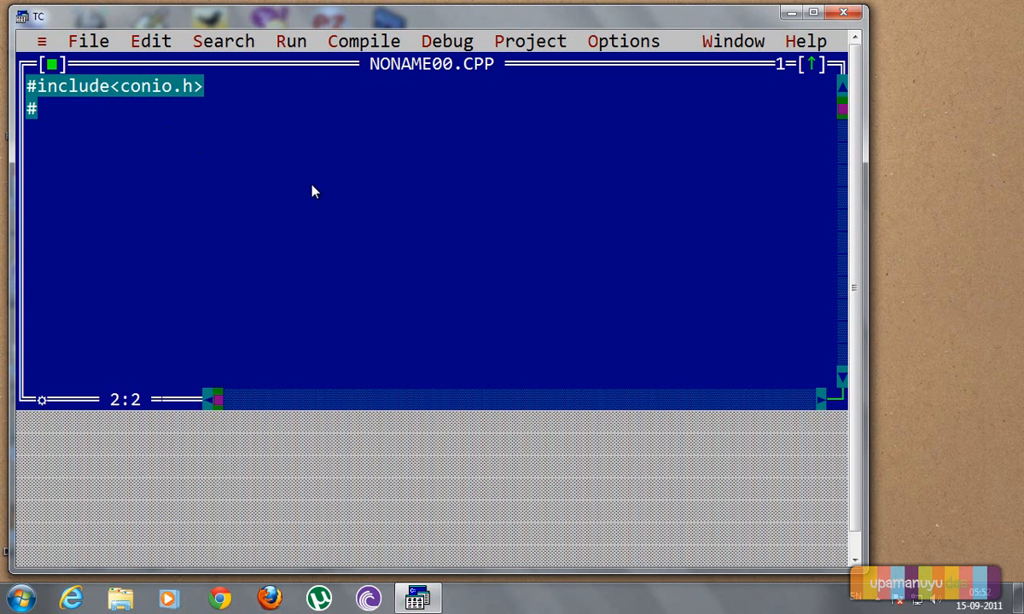
{"action": "type", "text": "graphi"}
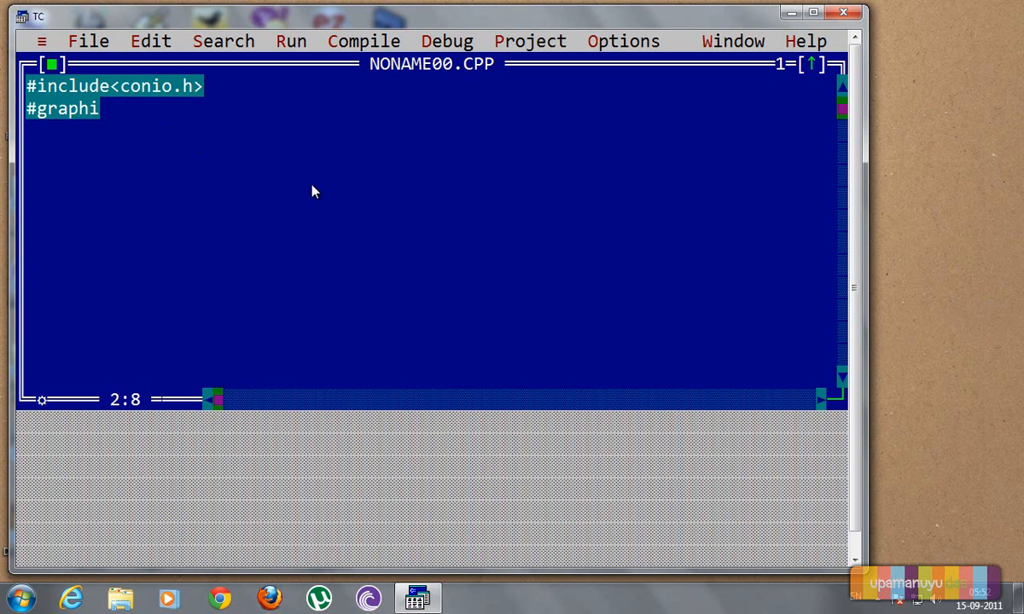
{"action": "key", "text": "BackSpace"}
{"action": "key", "text": "BackSpace"}
{"action": "key", "text": "BackSpace"}
{"action": "key", "text": "BackSpace"}
{"action": "key", "text": "BackSpace"}
{"action": "key", "text": "BackSpace"}
{"action": "type", "text": "in"}
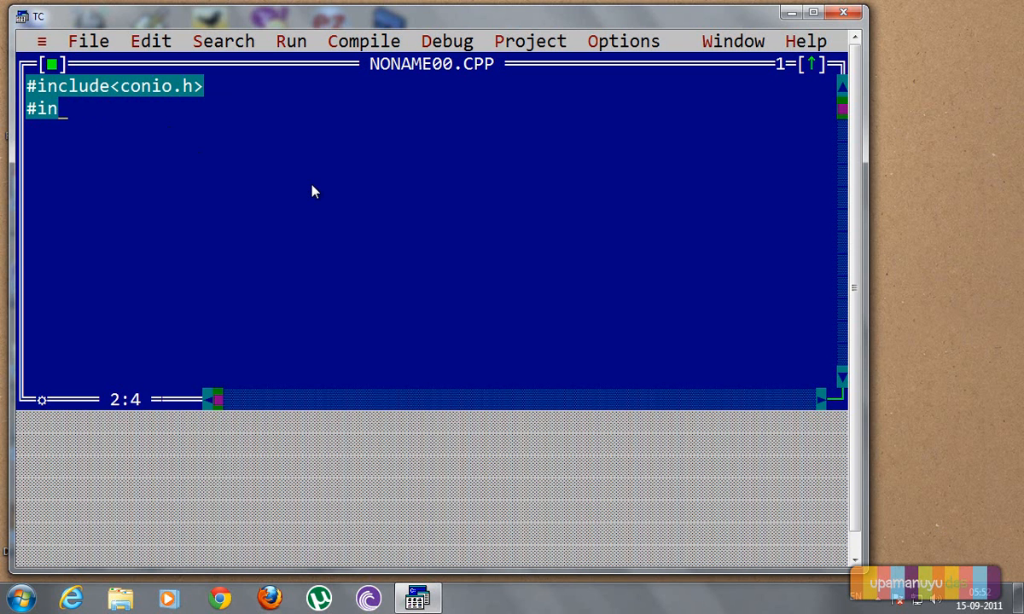
{"action": "type", "text": "clude"}
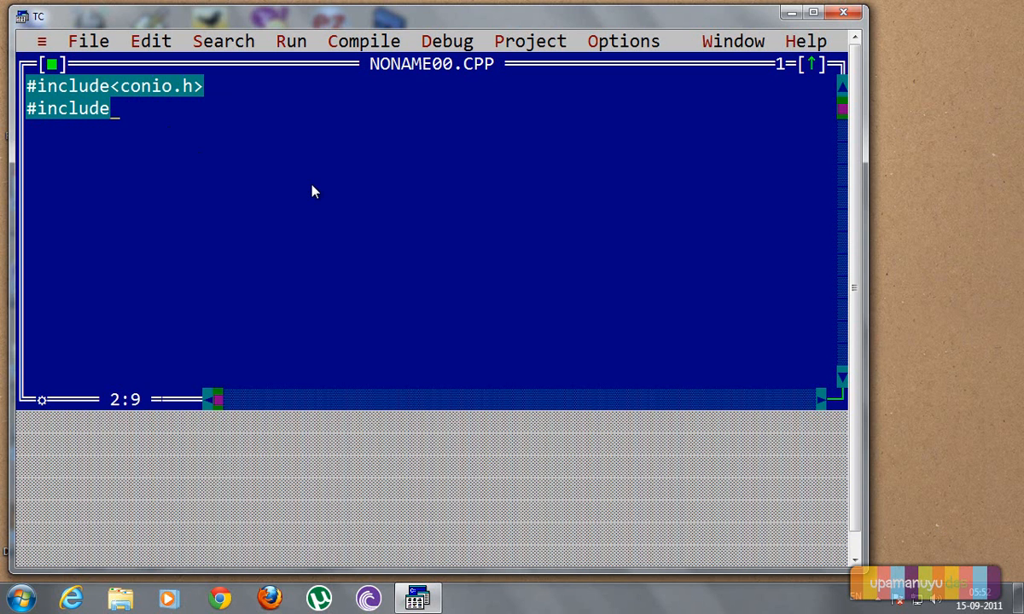
{"action": "type", "text": "<gra"}
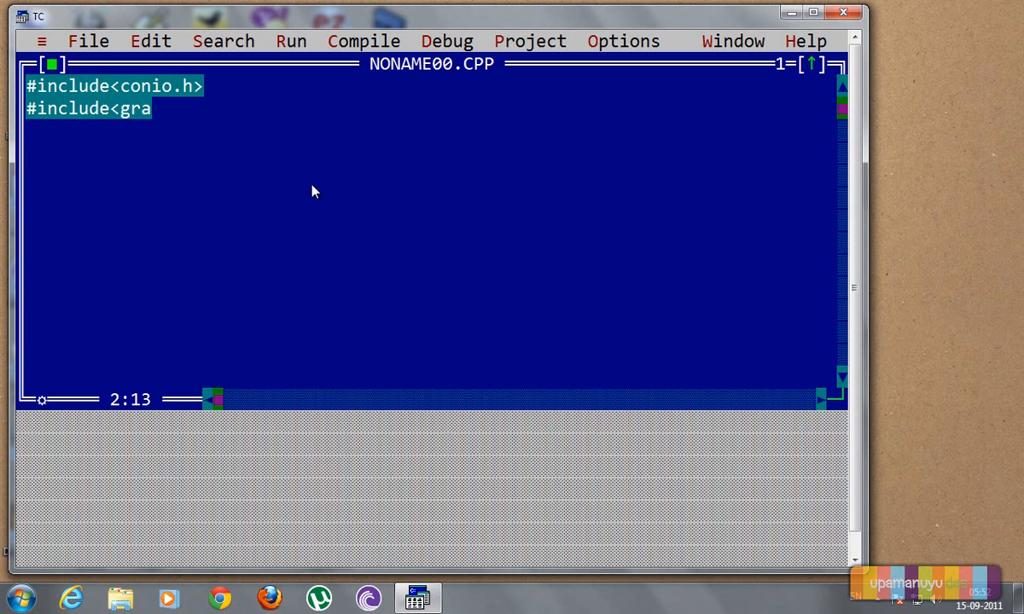
{"action": "type", "text": "phics"}
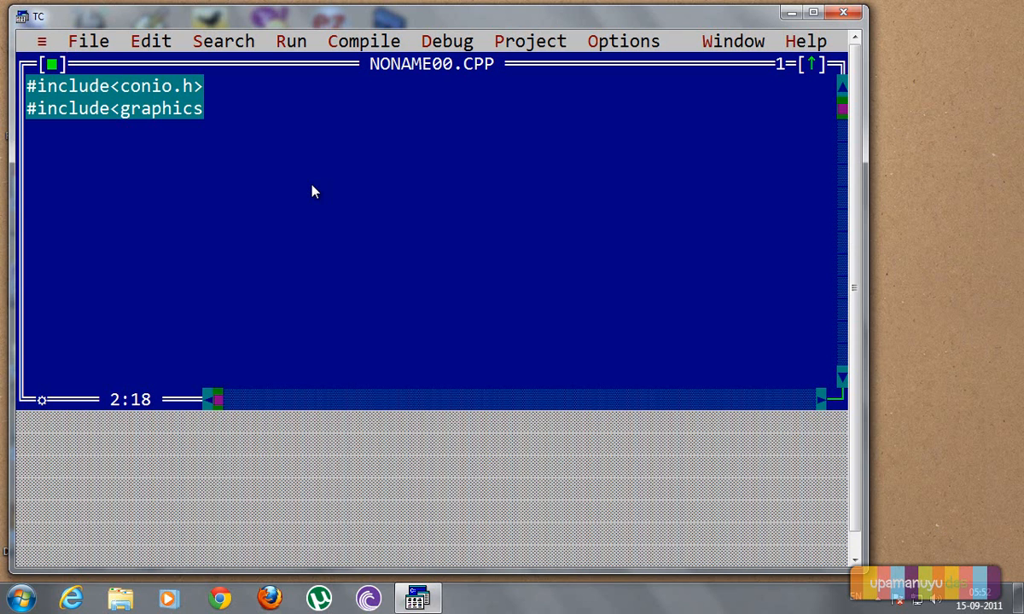
{"action": "type", "text": ".h>"}
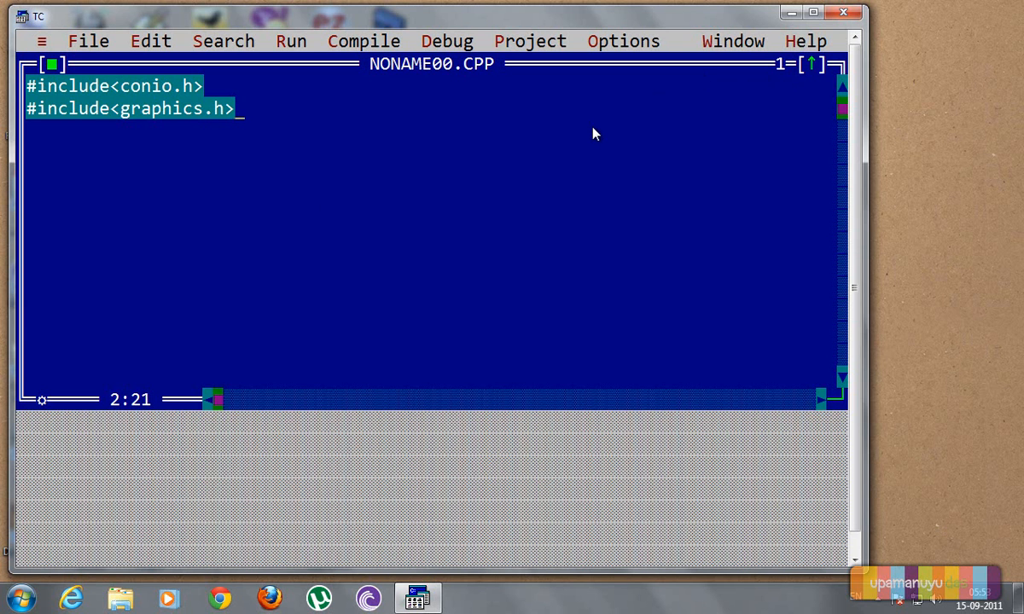
Write void main() with its opening brace and clrscr(); inside, correcting typos in void.
{"action": "key", "text": "Return"}
{"action": "type", "text": "voui"}
{"action": "key", "text": "BackSpace"}
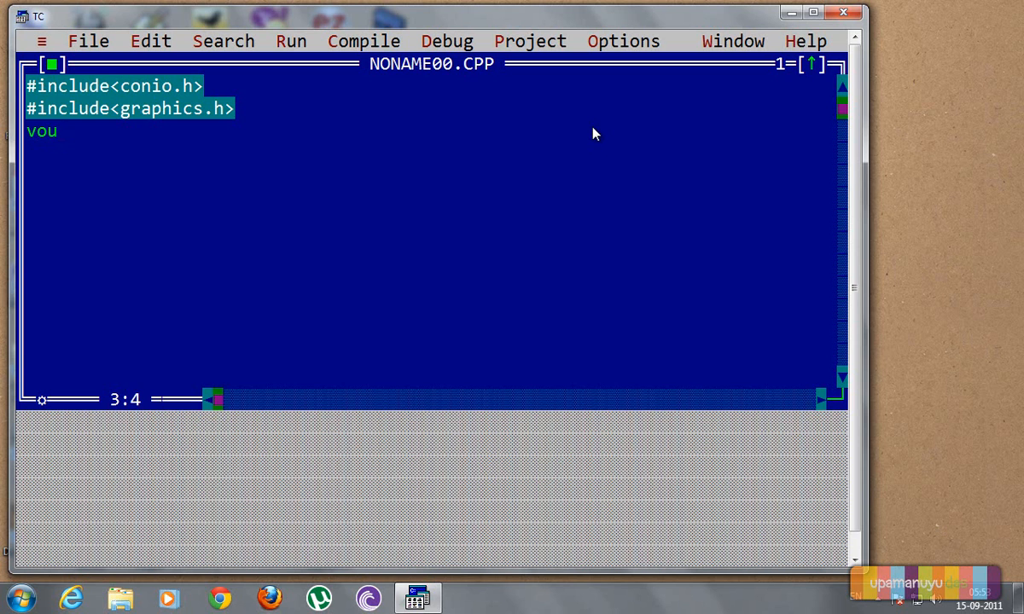
{"action": "key", "text": "BackSpace"}
{"action": "type", "text": "in"}
{"action": "key", "text": "BackSpace"}
{"action": "type", "text": "d"}
{"action": "type", "text": " g"}
{"action": "key", "text": "BackSpace"}
{"action": "type", "text": "mai"}
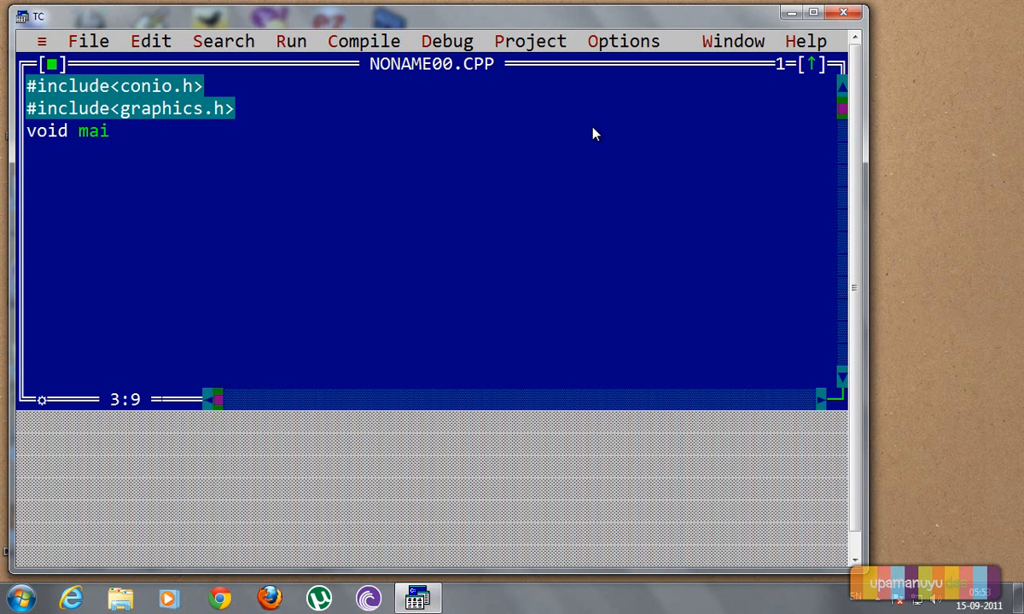
{"action": "type", "text": "n()"}
{"action": "key", "text": "Return"}
{"action": "type", "text": "{"}
{"action": "key", "text": "Return"}
{"action": "type", "text": "clr"}
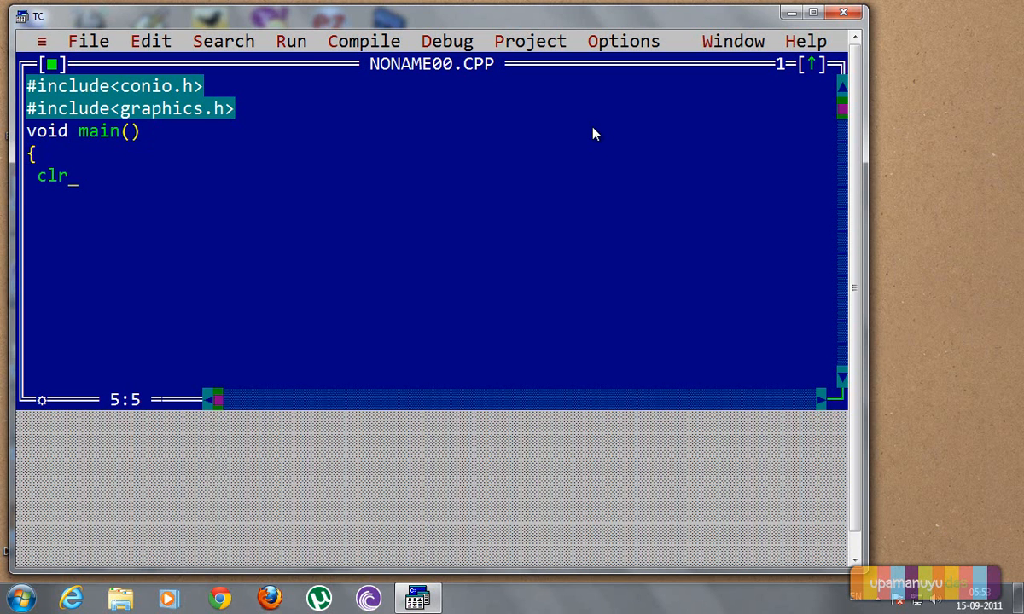
{"action": "type", "text": "scr"}
{"action": "type", "text": "();"}
{"action": "type", "text": "int"}
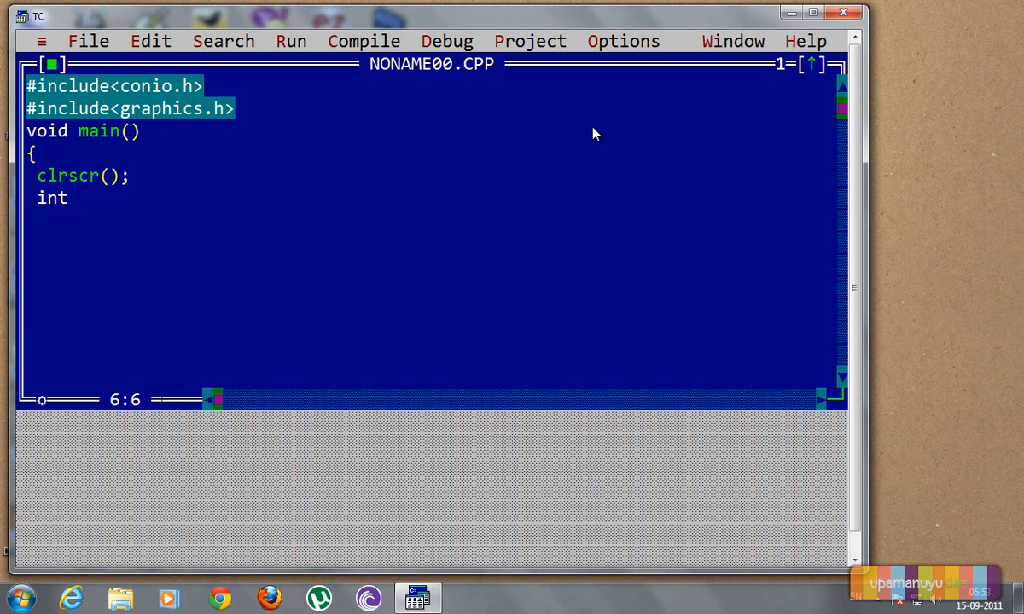
{"action": "type", "text": " driver"}
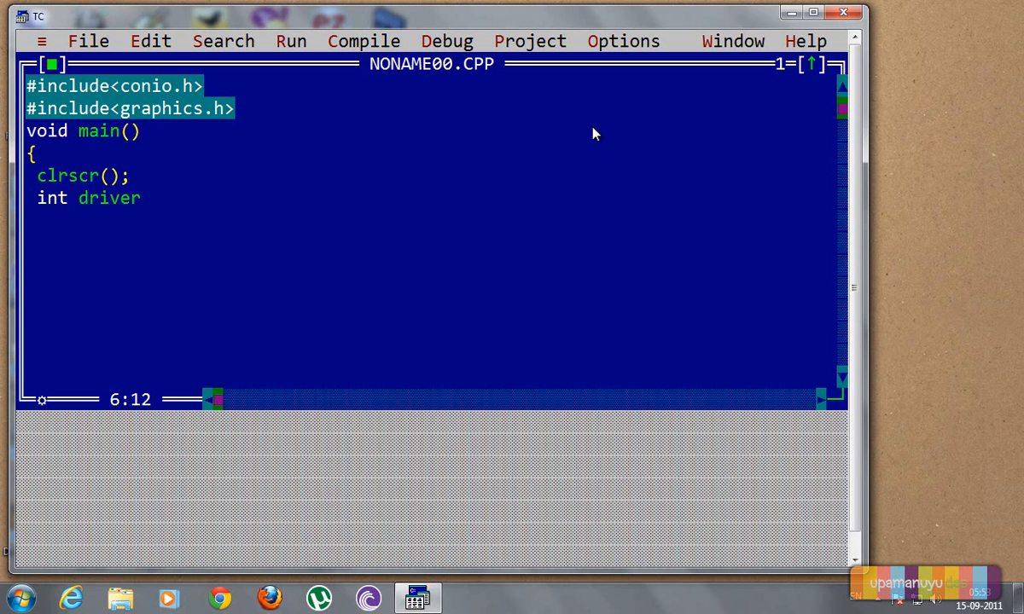
{"action": "type", "text": "=-"}
Declare int driver = DETECT,mode; below clrscr() and start the initgraph line.
{"action": "key", "text": "BackSpace"}
{"action": "key", "text": "BackSpace"}
{"action": "key", "text": "BackSpace"}
{"action": "key", "text": "BackSpace"}
{"action": "type", "text": "r "}
{"action": "type", "text": "DE"}
{"action": "key", "text": "BackSpace"}
{"action": "key", "text": "BackSpace"}
{"action": "type", "text": "= "}
{"action": "type", "text": "DETECT"}
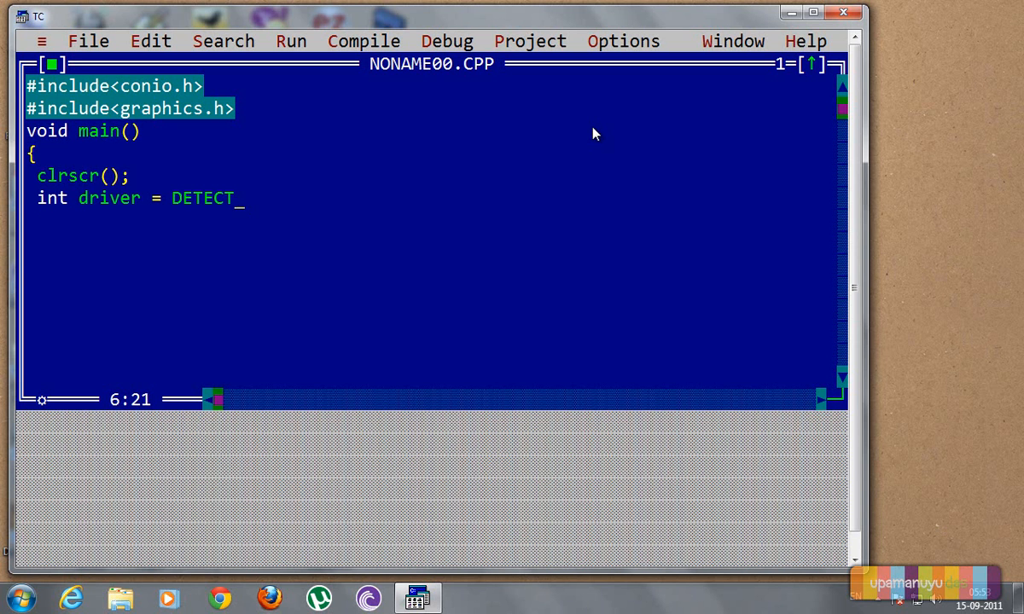
{"action": "type", "text": ", m"}
{"action": "type", "text": "ode"}
{"action": "type", "text": ";"}
{"action": "key", "text": "Return"}
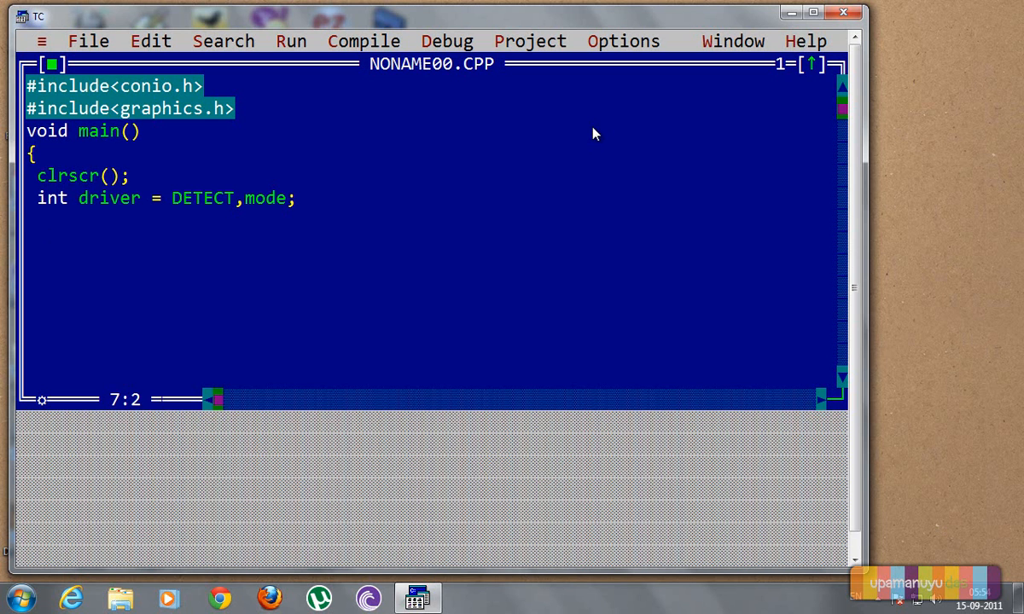
{"action": "type", "text": "initf"}
Write initgraph(&driver,&mode,"c:\\tc\\bgi") with closing parenthesis, removing stray f characters.
{"action": "key", "text": "BackSpace"}
{"action": "type", "text": "graph"}
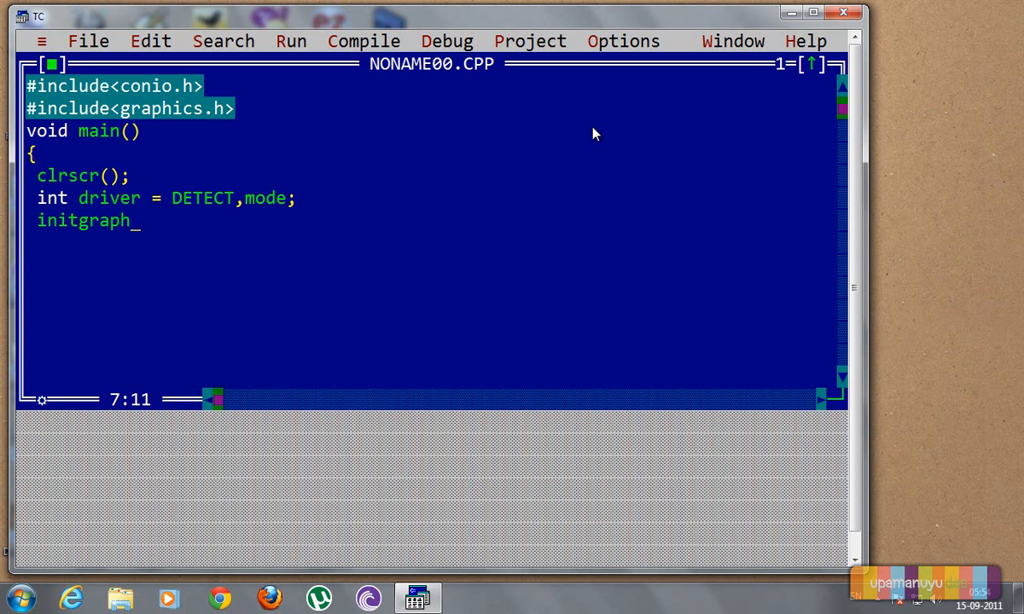
{"action": "type", "text": "("}
{"action": "type", "text": "&"}
{"action": "type", "text": "f"}
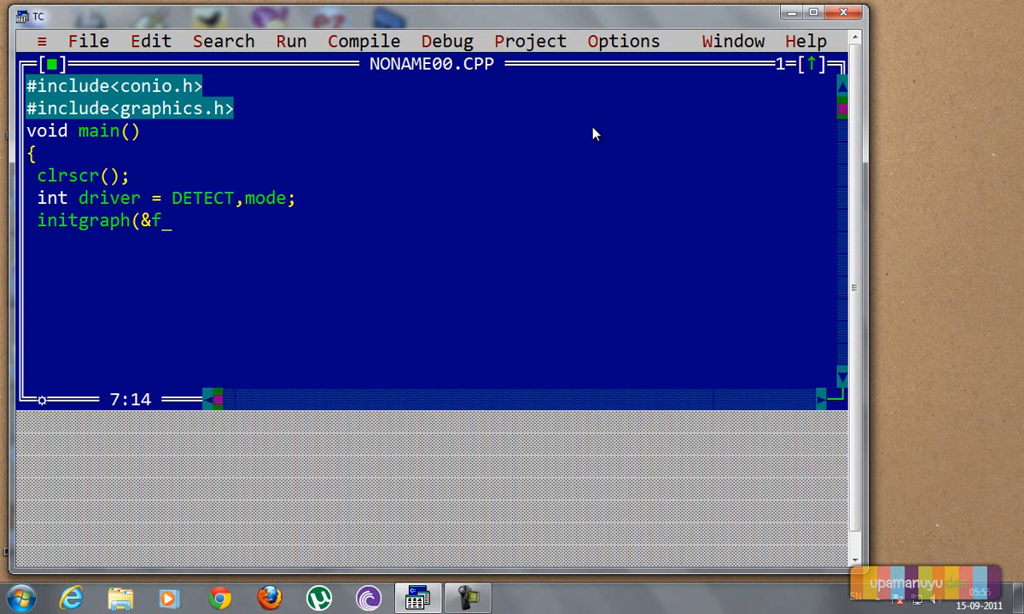
{"action": "key", "text": "BackSpace"}
{"action": "type", "text": "driv"}
{"action": "type", "text": "er"}
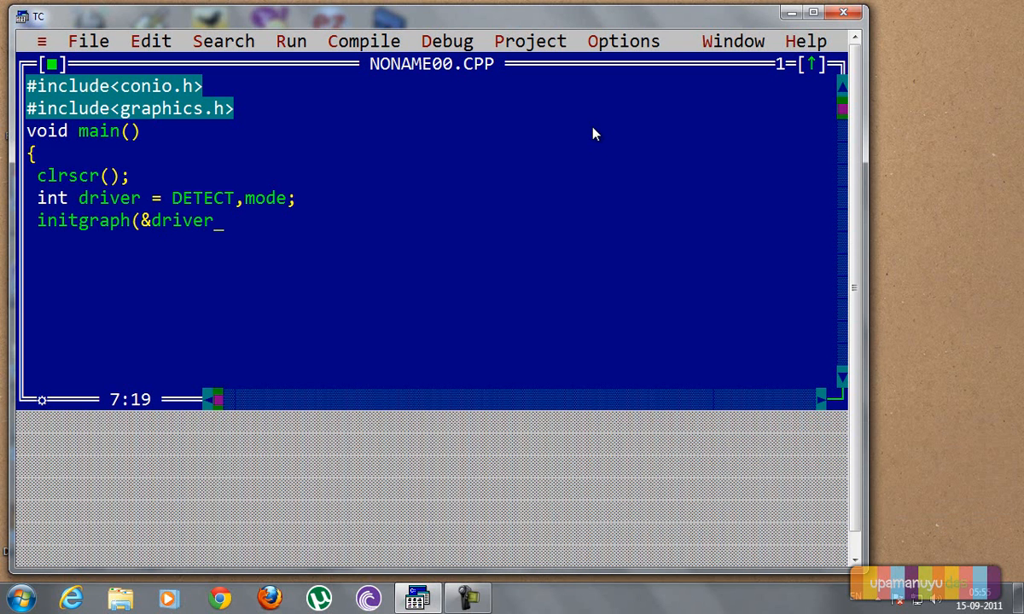
{"action": "type", "text": ","}
{"action": "type", "text": "&"}
{"action": "type", "text": "mode"}
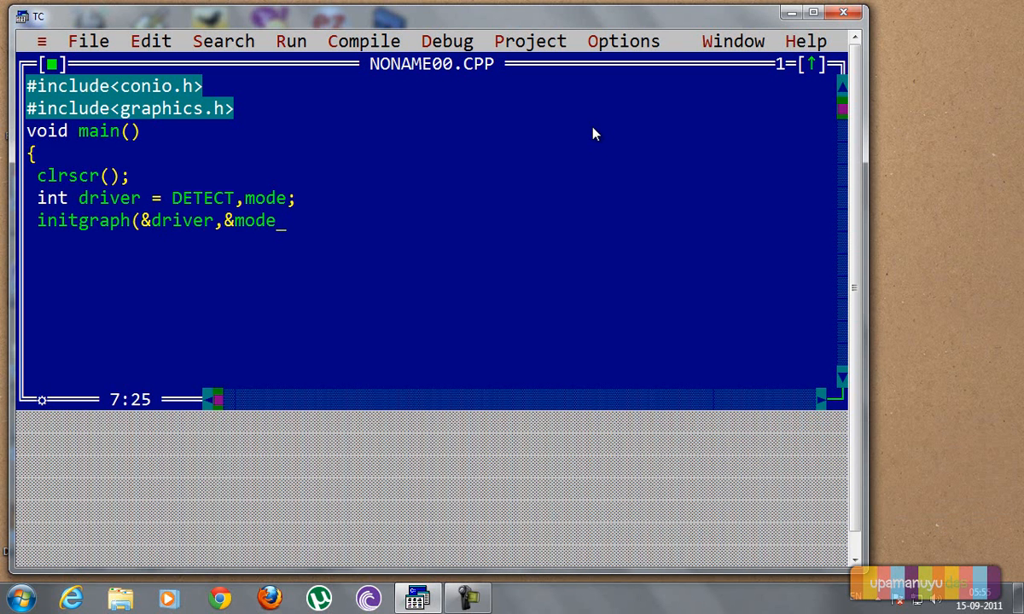
{"action": "type", "text": ","}
{"action": "type", "text": "\""}
{"action": "type", "text": "c"}
{"action": "type", "text": ":\\\\t"}
{"action": "type", "text": "c\\\\b"}
{"action": "type", "text": "gi\""}
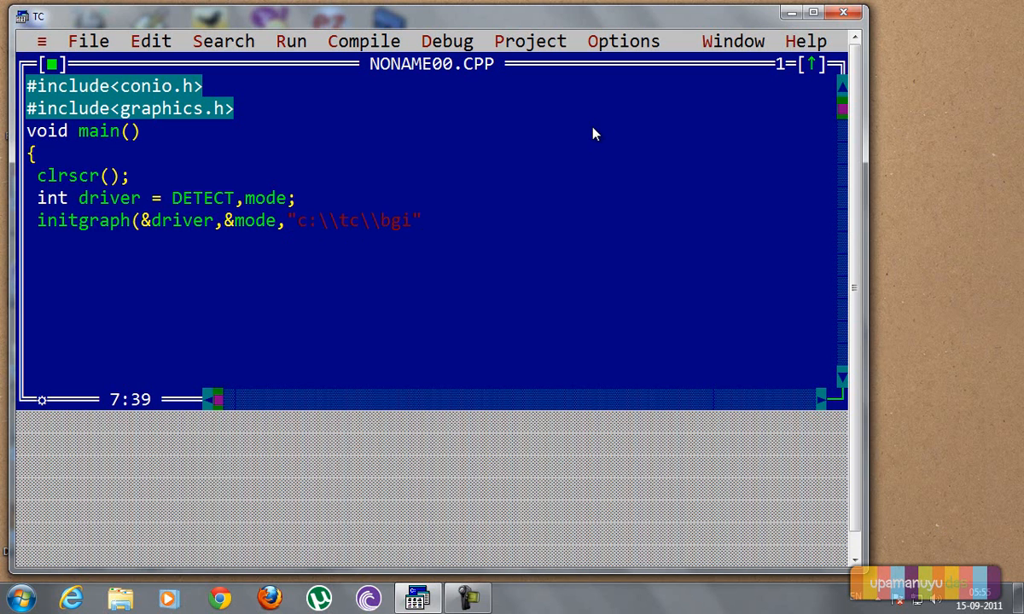
{"action": "type", "text": ")"}
Verify the doubled backslashes in the "c:\\tc\\bgi" path string.
{"action": "left_click", "coordinate": [337, 224]}
{"action": "key", "text": "Left"}
{"action": "key", "text": "shift+Right"}
{"action": "key", "text": "Left"}
{"action": "key", "text": "shift+Right"}
{"action": "left_click", "coordinate": [340, 226]}
Terminate the initgraph call with a semicolon after the closing parenthesis and start a new line.
{"action": "left_click", "coordinate": [442, 227]}
{"action": "type", "text": ";"}
{"action": "key", "text": "BackSpace"}
{"action": "key", "text": "Right"}
{"action": "type", "text": ";"}
{"action": "key", "text": "Return"}
{"action": "type", "text": "pu"}
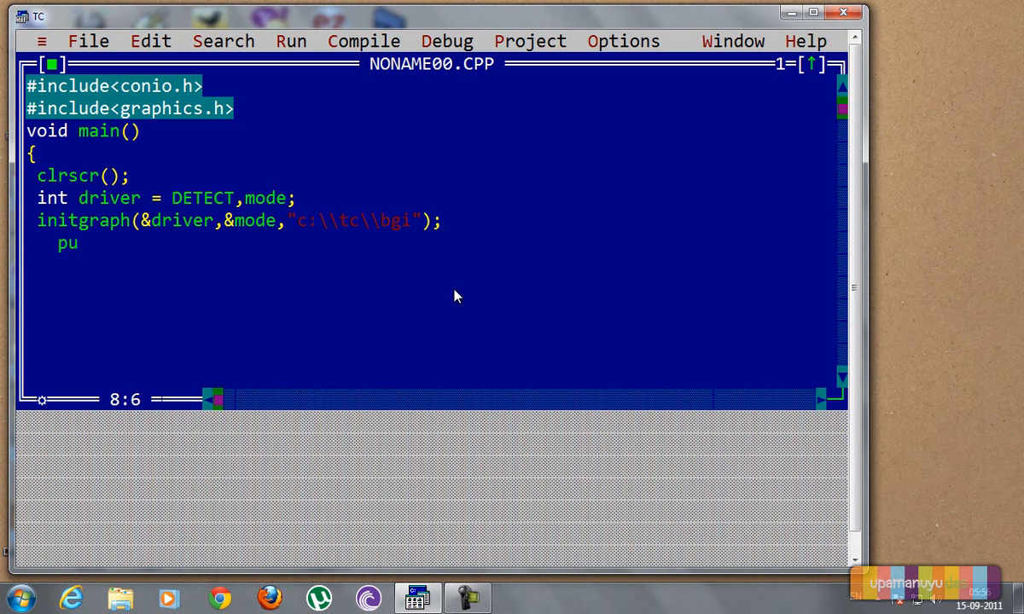
{"action": "type", "text": "tpixe"}
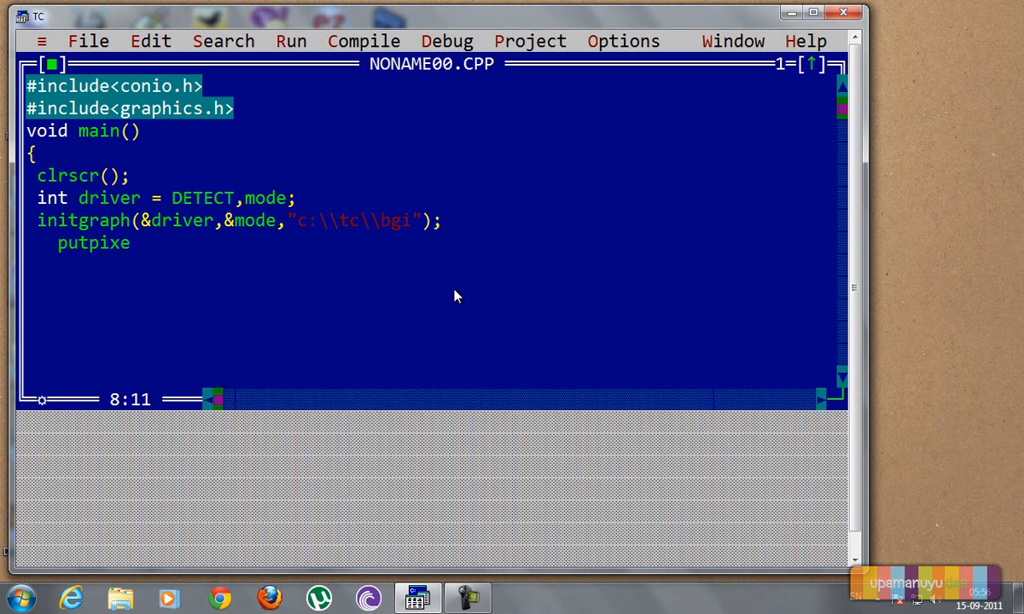
{"action": "type", "text": "l("}
{"action": "type", "text": "300"}
{"action": "type", "text": ",200"}
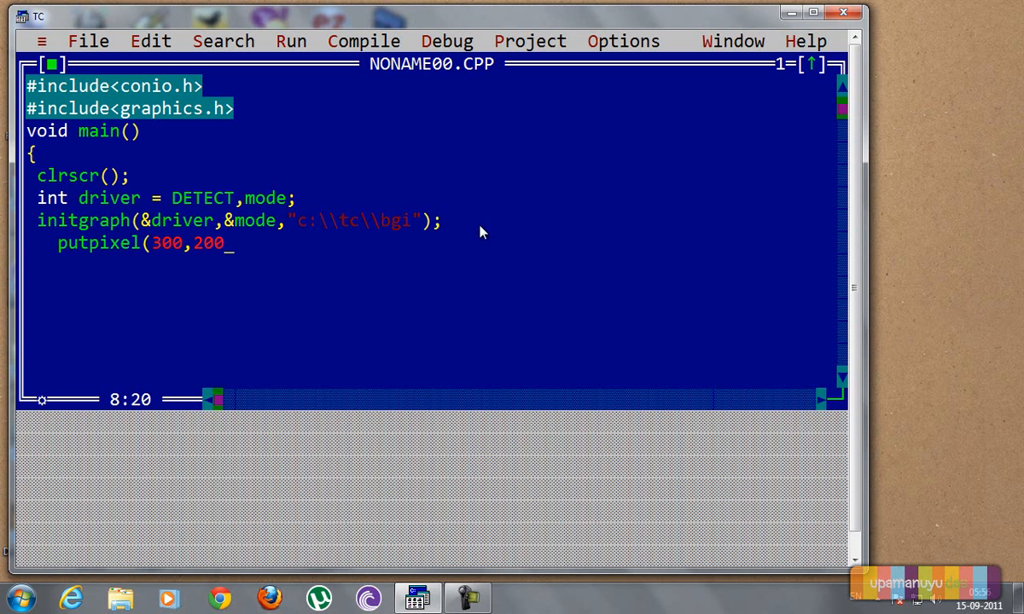
Write putpixel(300,200,WHITE); and set up an indented empty line below it.
{"action": "left_click", "coordinate": [179, 249]}
{"action": "left_click", "coordinate": [215, 243]}
{"action": "key", "text": "End"}
{"action": "type", "text": ","}
{"action": "type", "text": "WH"}
{"action": "type", "text": "ITE"}
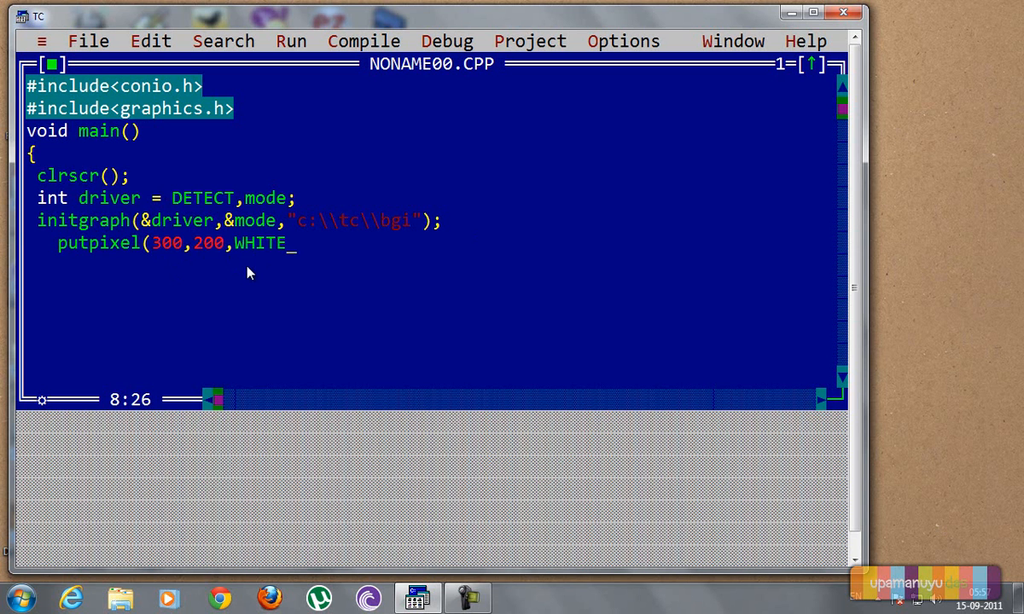
{"action": "type", "text": ");"}
{"action": "key", "text": "Return"}
{"action": "key", "text": "BackSpace"}
{"action": "key", "text": "BackSpace"}
{"action": "key", "text": "BackSpace"}
{"action": "key", "text": "Tab"}
{"action": "key", "text": "BackSpace"}
{"action": "type", "text": "ge"}
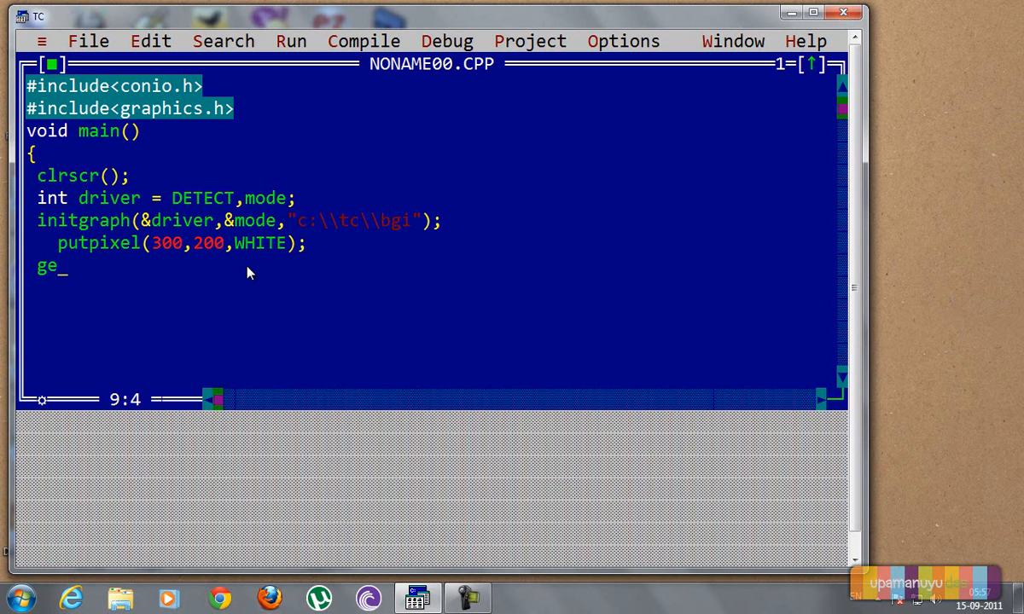
{"action": "type", "text": "tch("}
{"action": "type", "text": ");"}
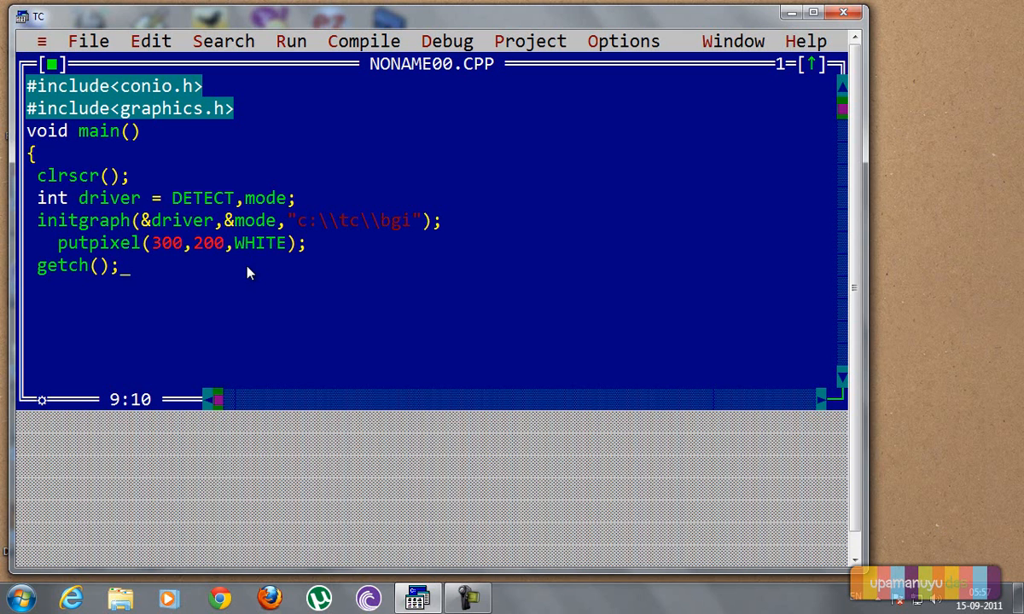
Add getch(); closegraph(); and the closing brace of main at the correct indent.
{"action": "key", "text": "Return"}
{"action": "type", "text": "c"}
{"action": "type", "text": "losegra"}
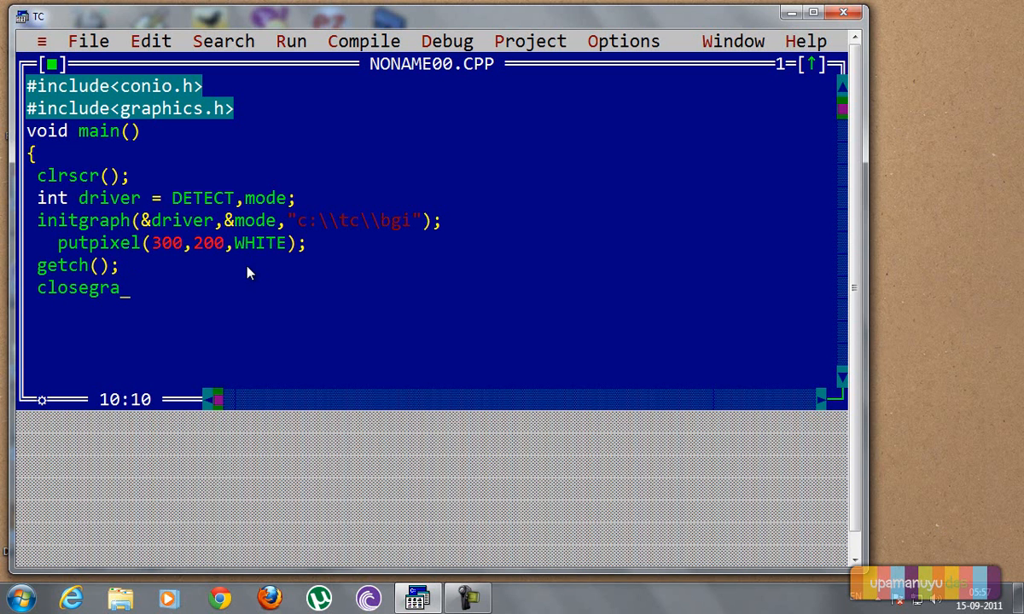
{"action": "type", "text": "ph"}
{"action": "type", "text": "()"}
{"action": "type", "text": ";"}
{"action": "key", "text": "Return"}
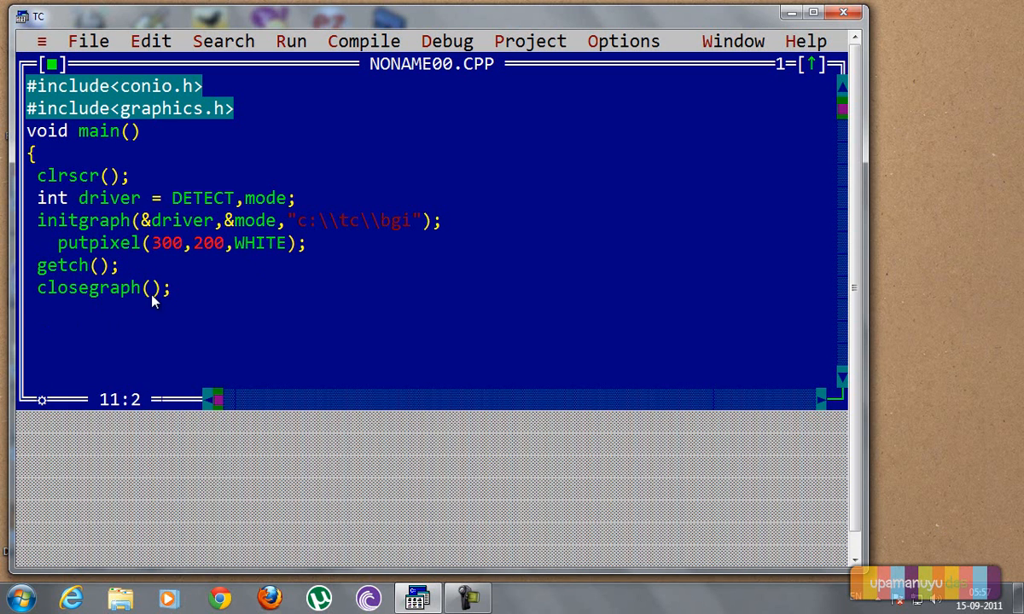
{"action": "type", "text": "}"}
{"action": "key", "text": "BackSpace"}
{"action": "key", "text": "BackSpace"}
{"action": "type", "text": "}"}
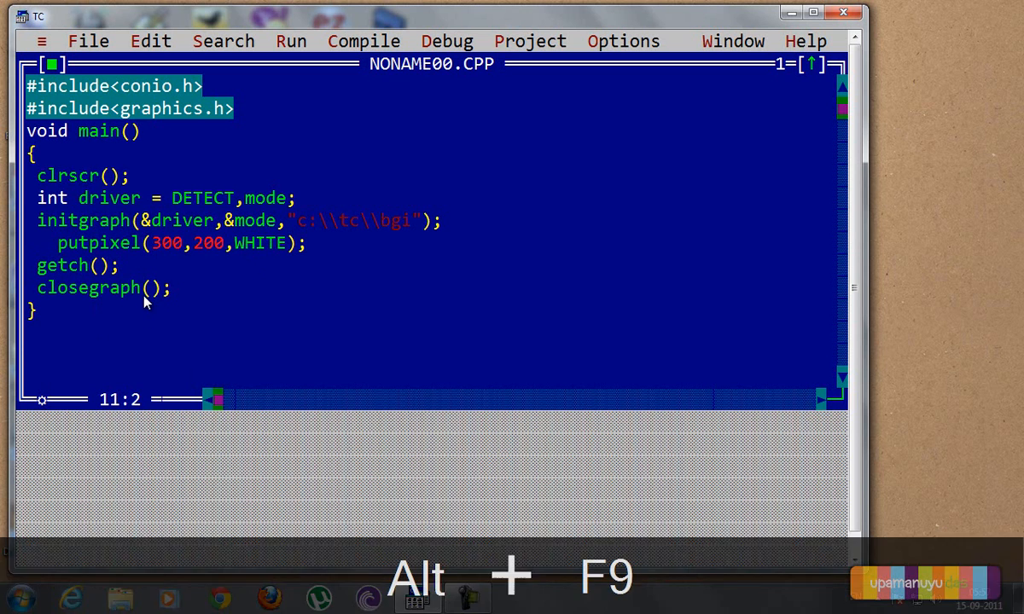
Compile the program with Alt+F9, getting 0 errors and 0 warnings.
{"action": "key", "text": "alt+F9"}
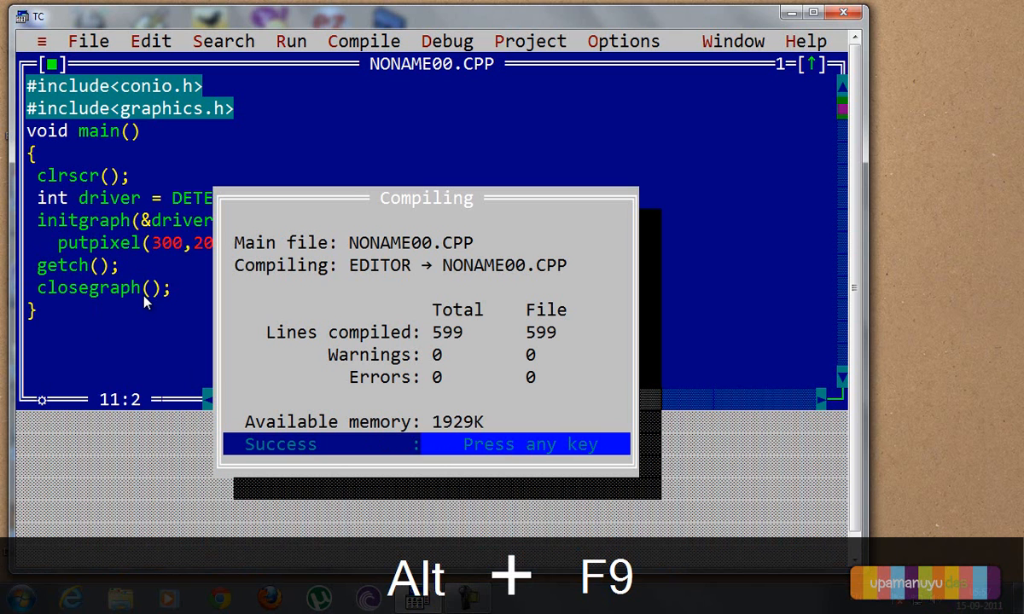
{"action": "key", "text": "Return"}
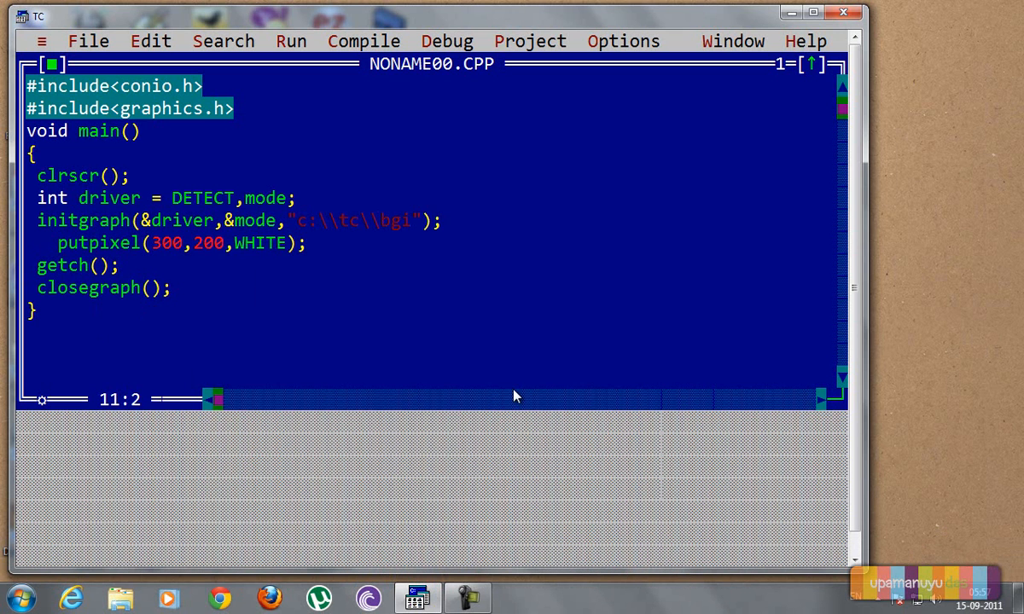
Save the program as PIXEL.CPP inside the C:\TC3\PROJECTS folder.
{"action": "left_click", "coordinate": [88, 40]}
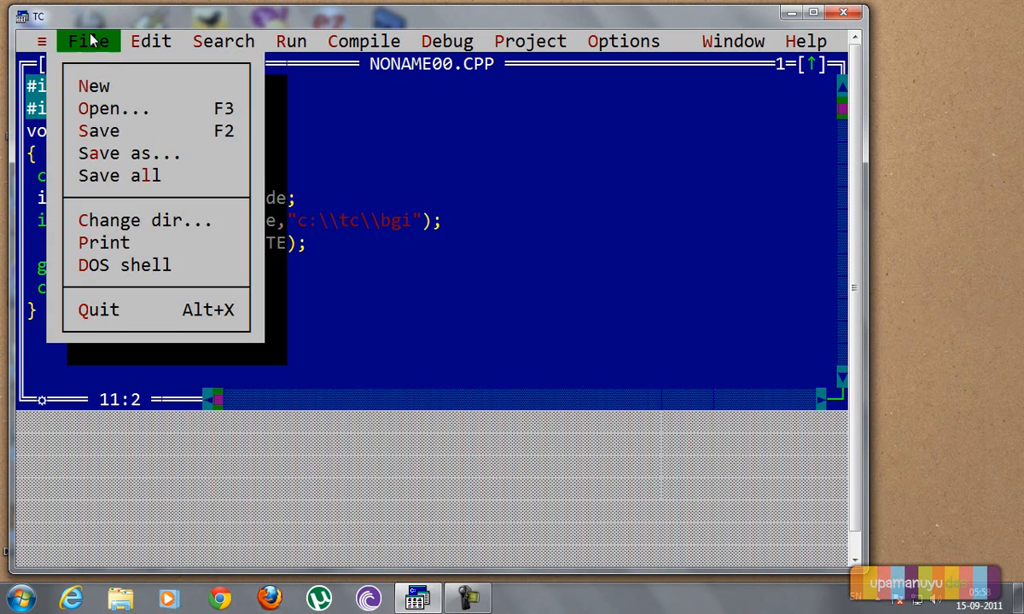
{"action": "left_click", "coordinate": [103, 131]}
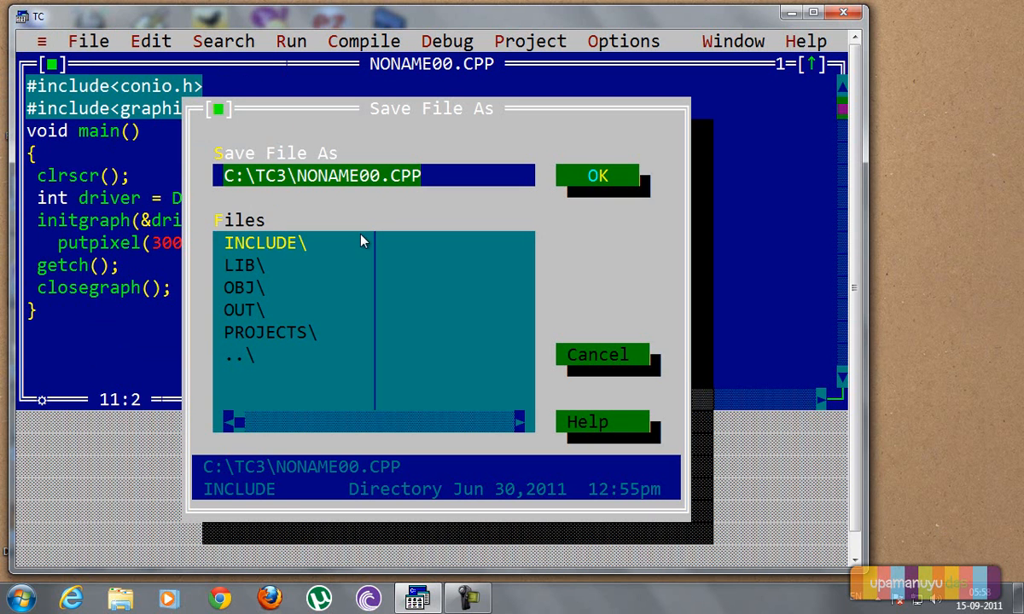
{"action": "left_click", "coordinate": [308, 333]}
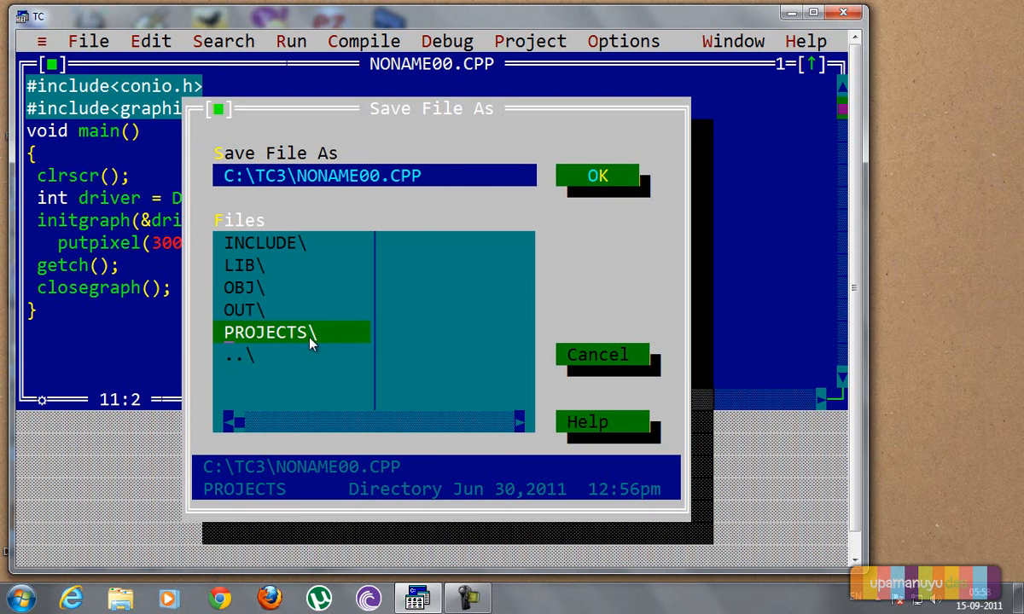
{"action": "double_click", "coordinate": [312, 342]}
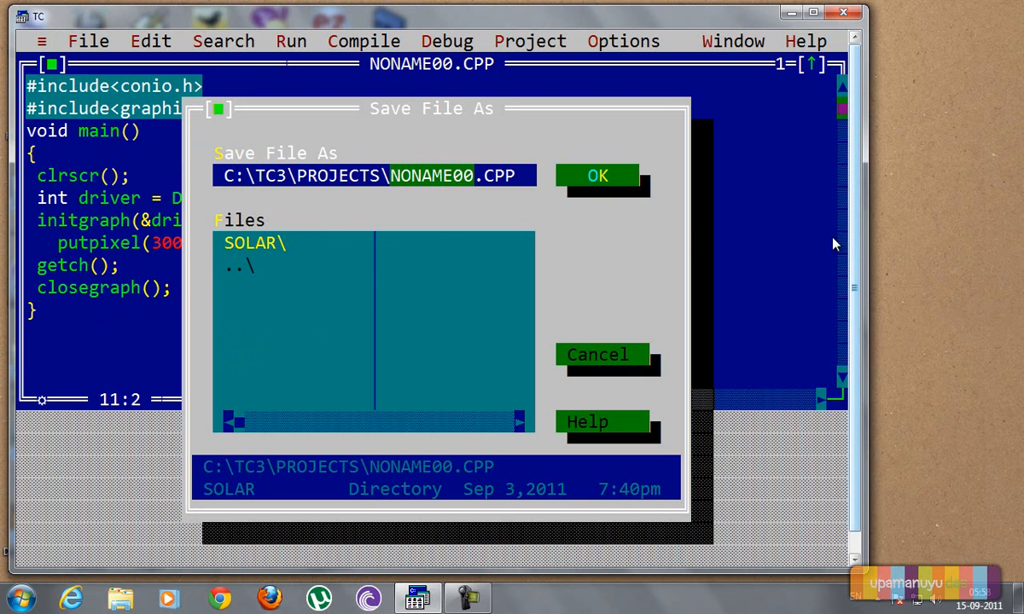
{"action": "key", "text": "Delete"}
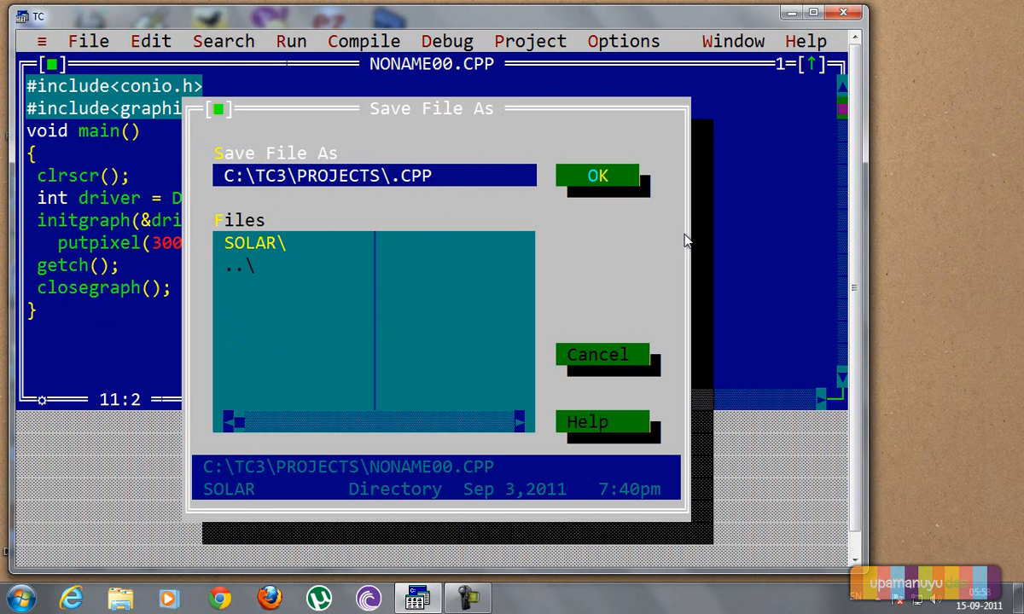
{"action": "type", "text": "PIXEL"}
{"action": "left_click", "coordinate": [597, 176]}
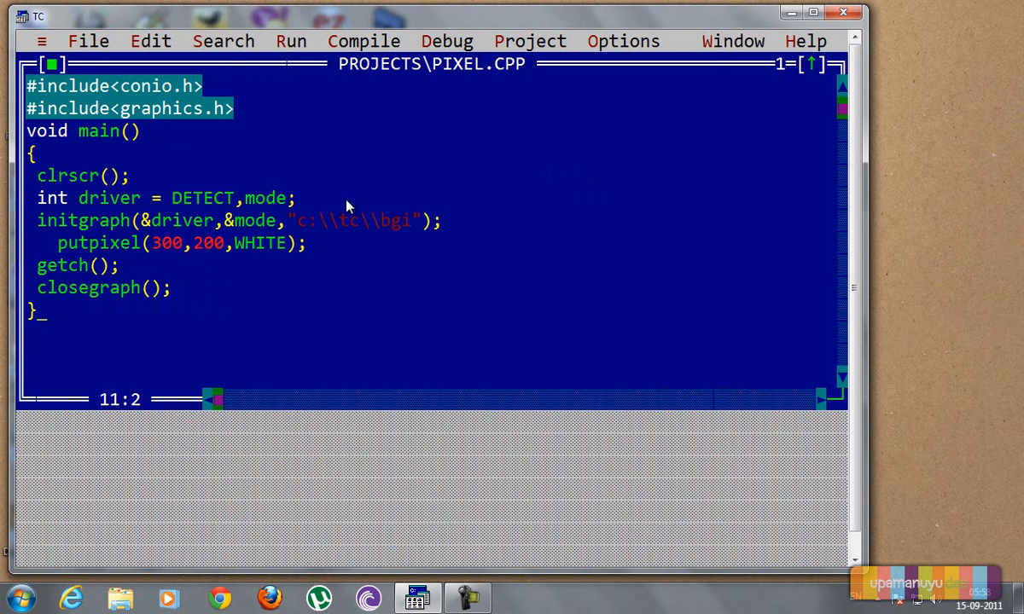
Build PIXEL.CPP into PIXEL.EXE via Compile > Make with 0 errors.
{"action": "left_click", "coordinate": [360, 47]}
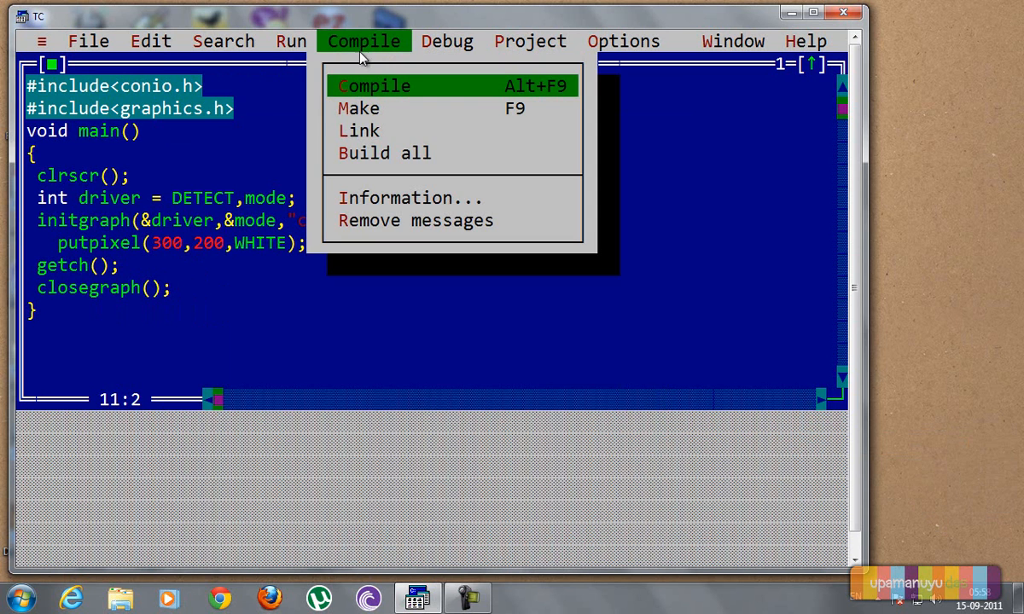
{"action": "left_click", "coordinate": [408, 111]}
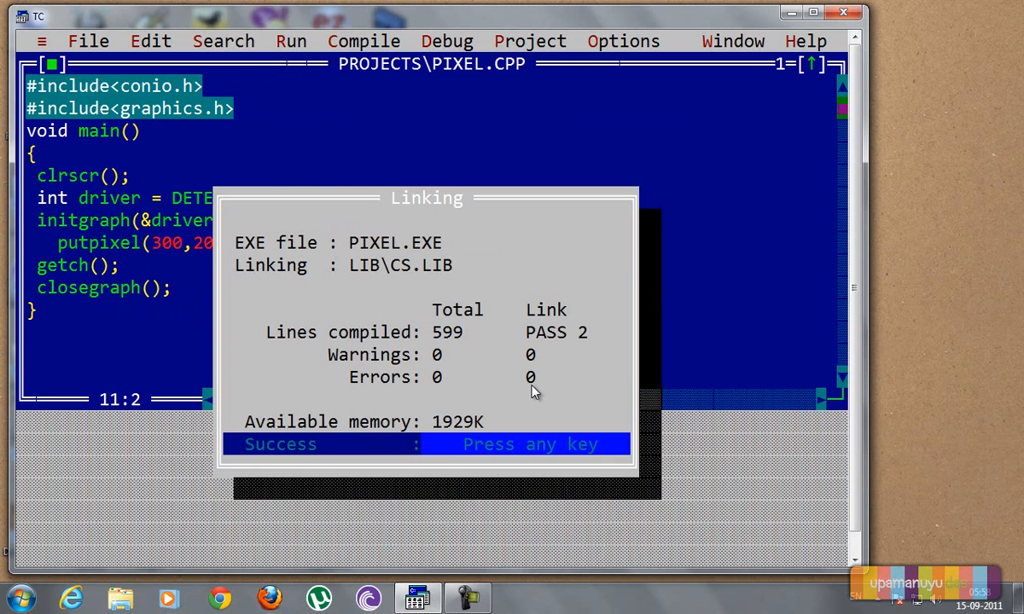
{"action": "key", "text": "Return"}
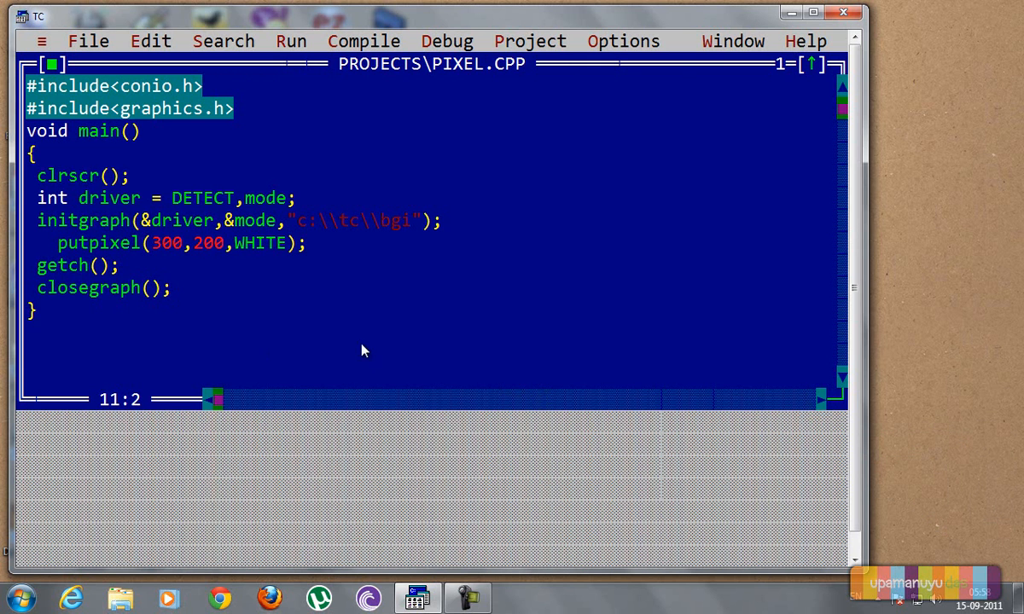
Minimize Turbo C++ and launch DOSBox 0.74 from the desktop.
{"action": "left_click", "coordinate": [788, 15]}
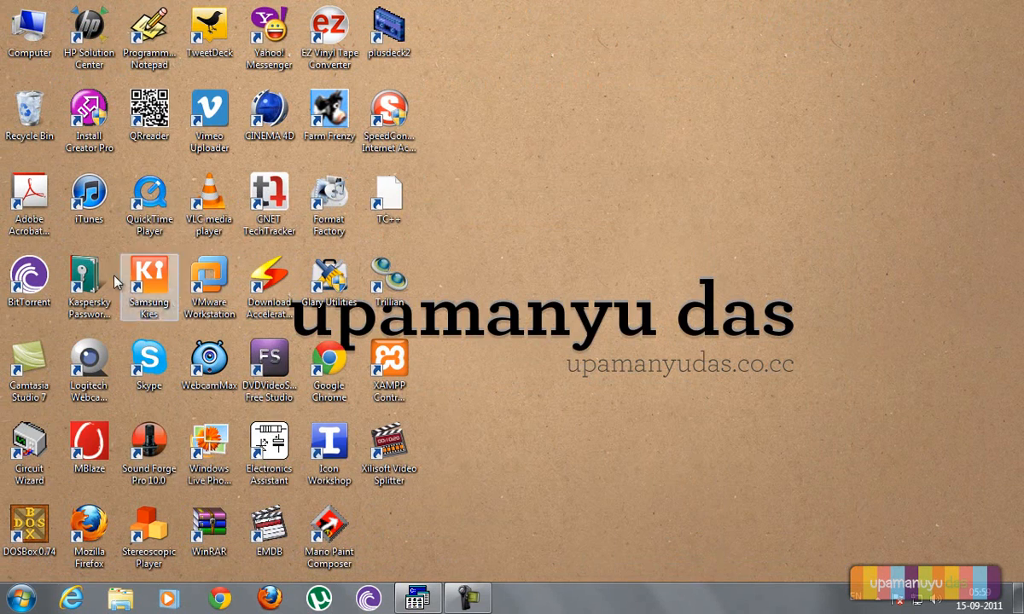
{"action": "double_click", "coordinate": [32, 537]}
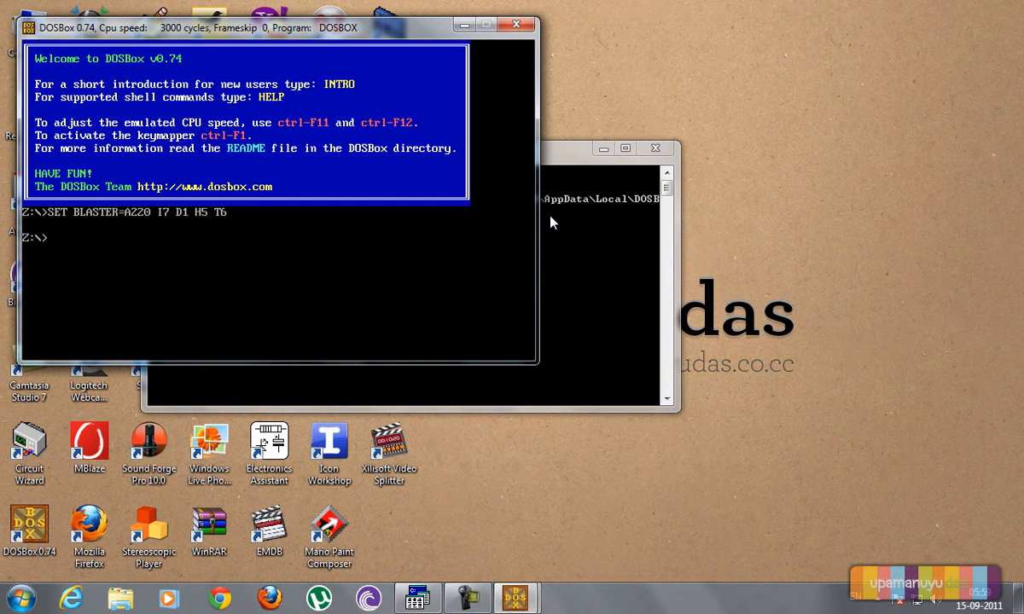
{"action": "type", "text": "mount"}
{"action": "type", "text": " c: "}
{"action": "type", "text": "c"}
Mount c:\tc3 as drive C, switch to C: and run pixel.exe showing the white pixel.
{"action": "key", "text": "BackSpace"}
{"action": "key", "text": "BackSpace"}
{"action": "type", "text": "c"}
{"action": "type", "text": ":\\t"}
{"action": "type", "text": "c3"}
{"action": "key", "text": "Return"}
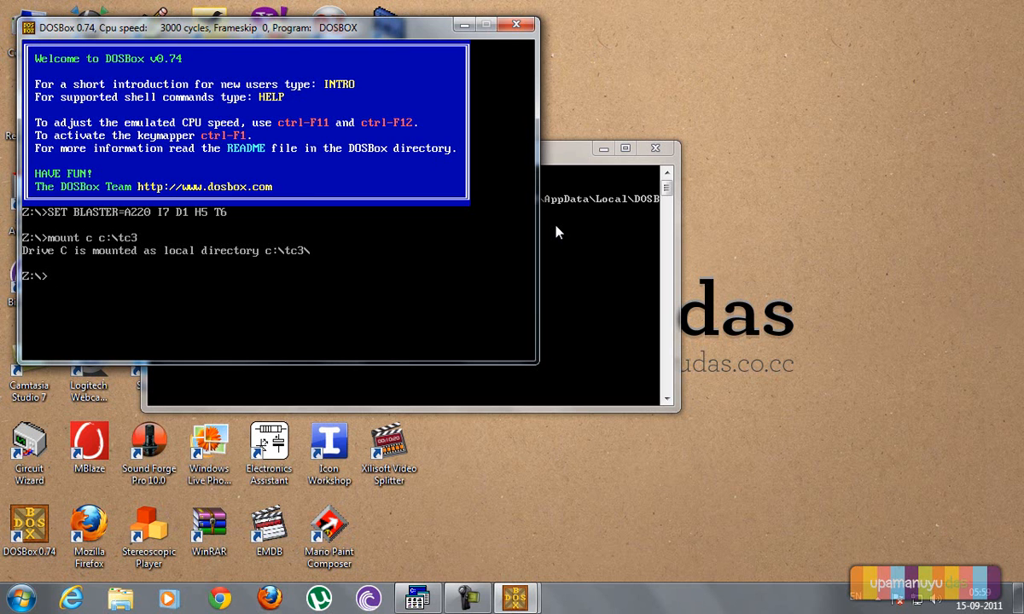
{"action": "type", "text": "c:"}
{"action": "key", "text": "Return"}
{"action": "type", "text": "pi"}
{"action": "type", "text": "xel.ex"}
{"action": "type", "text": "e"}
{"action": "key", "text": "Return"}
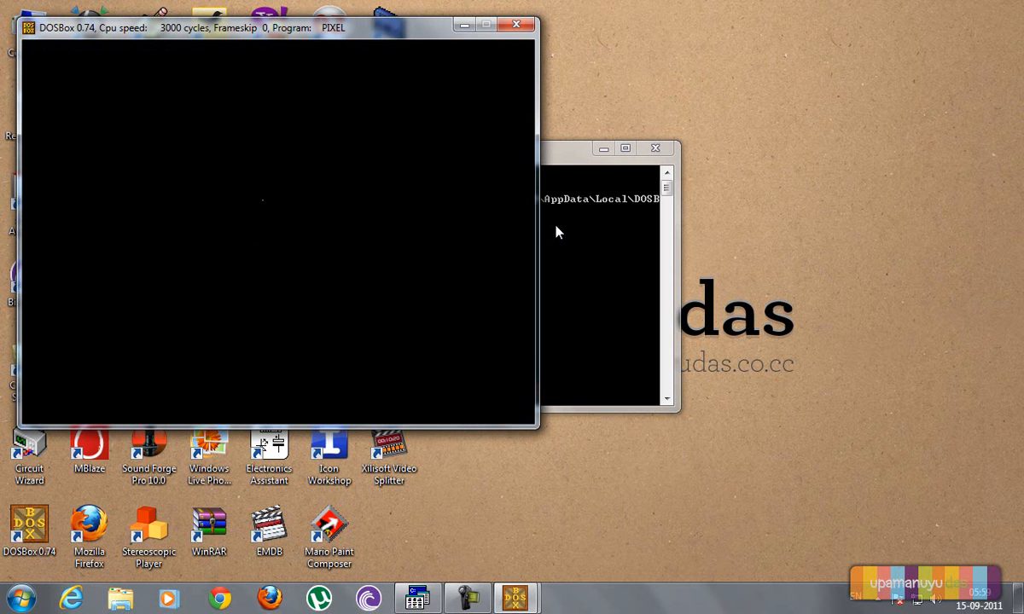